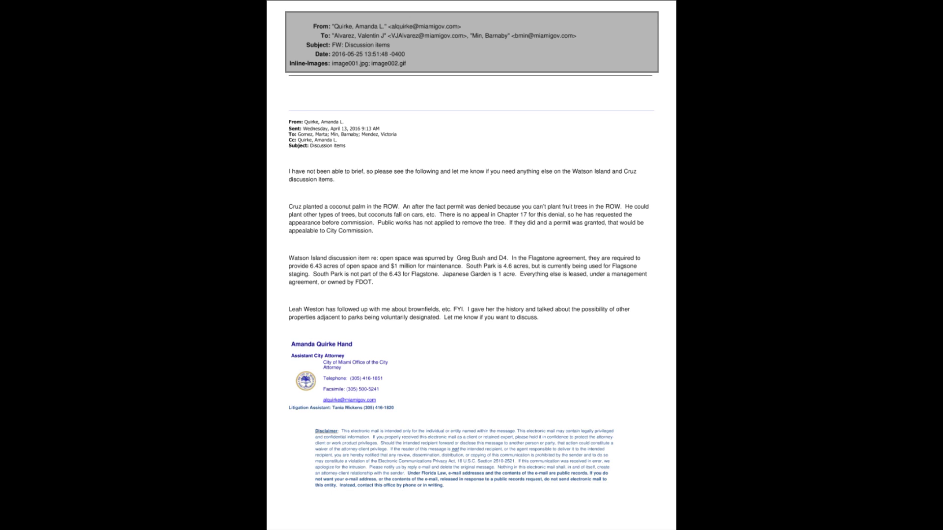
- Apply the stamp 'Stamp 1 - S1' to the email header redaction
click(440, 118)
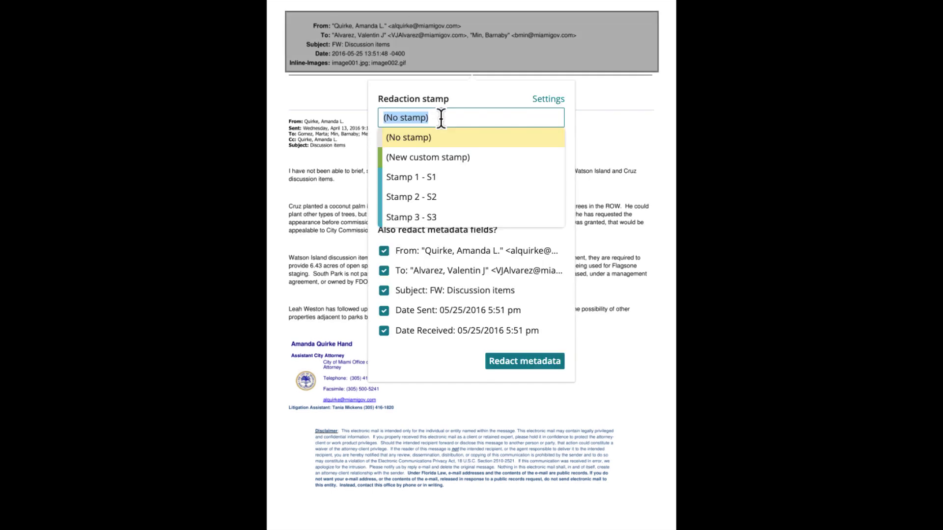
click(423, 179)
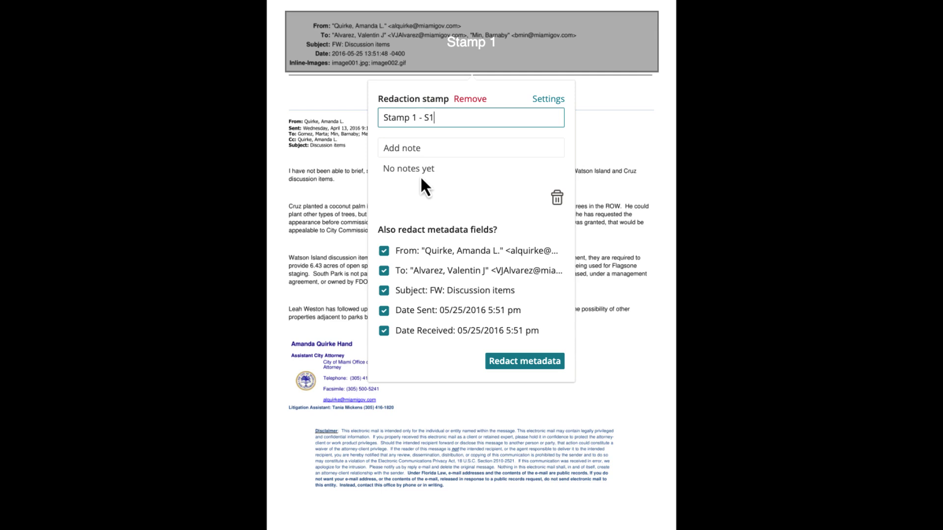
click(587, 153)
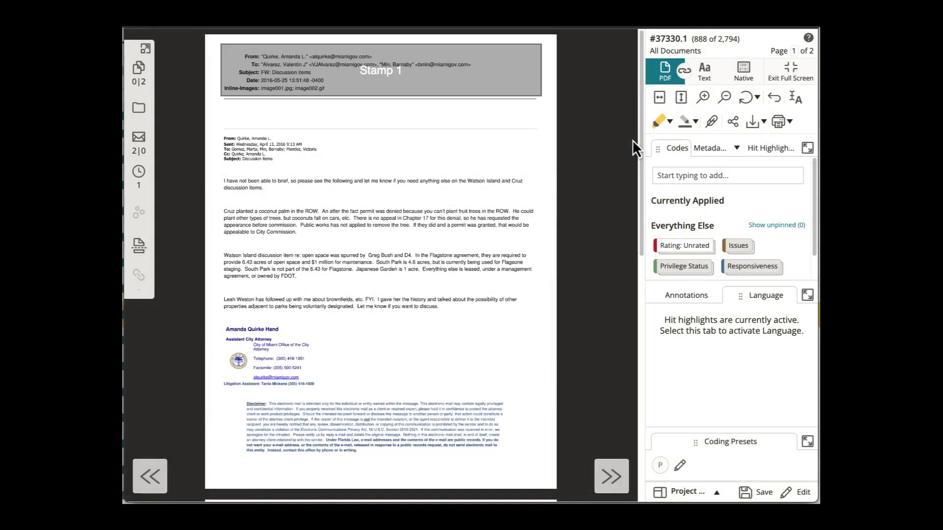
- Draw a redaction box covering the email's first two body paragraphs
click(686, 122)
drag(219, 175, 540, 244)
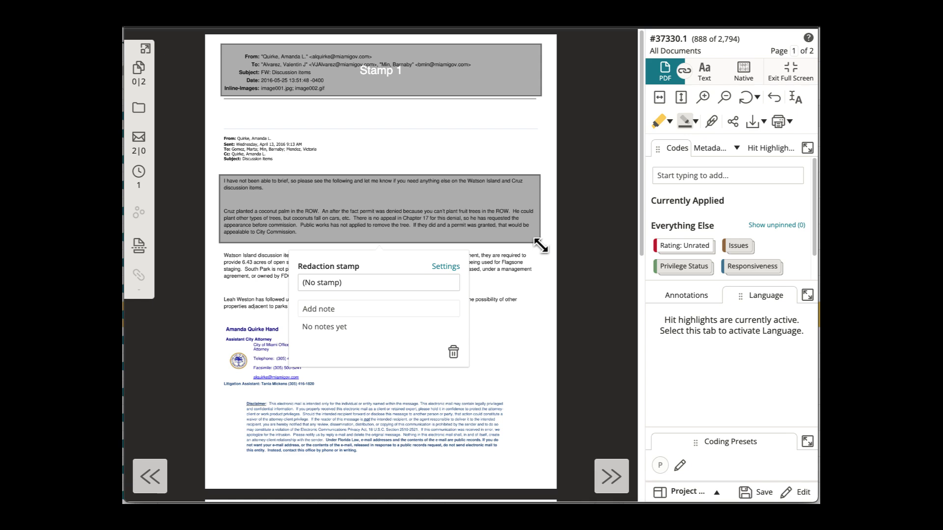
- Try then remove Stamp 1 on the body redaction, and create custom stamp 'Stamp 4' (S4)
click(359, 284)
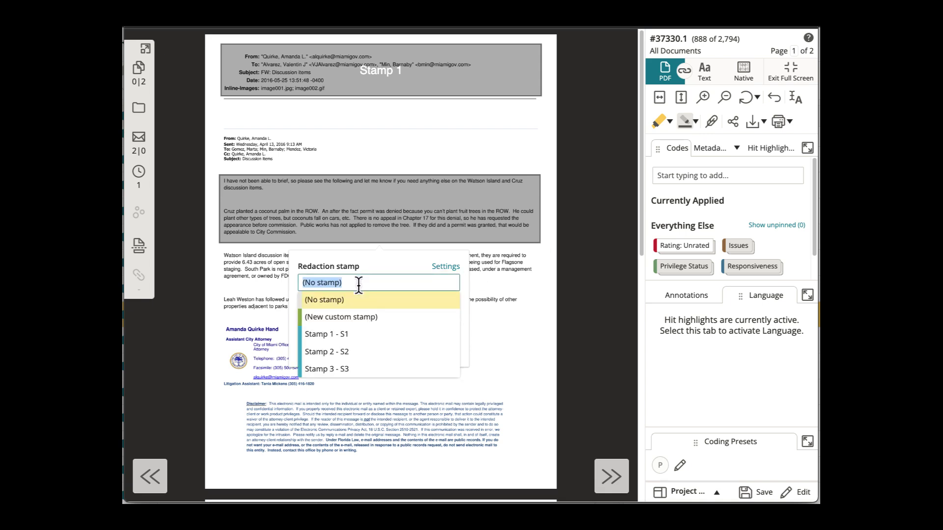
click(332, 336)
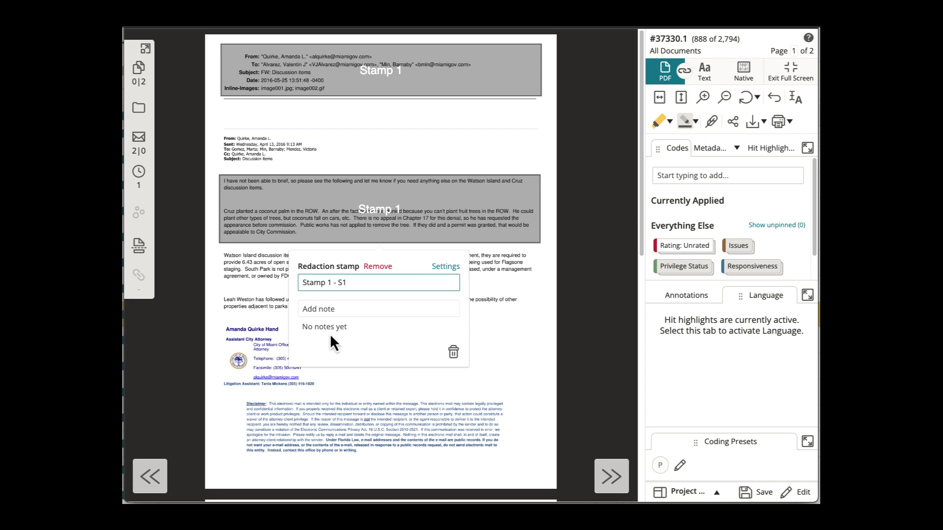
click(377, 266)
click(364, 281)
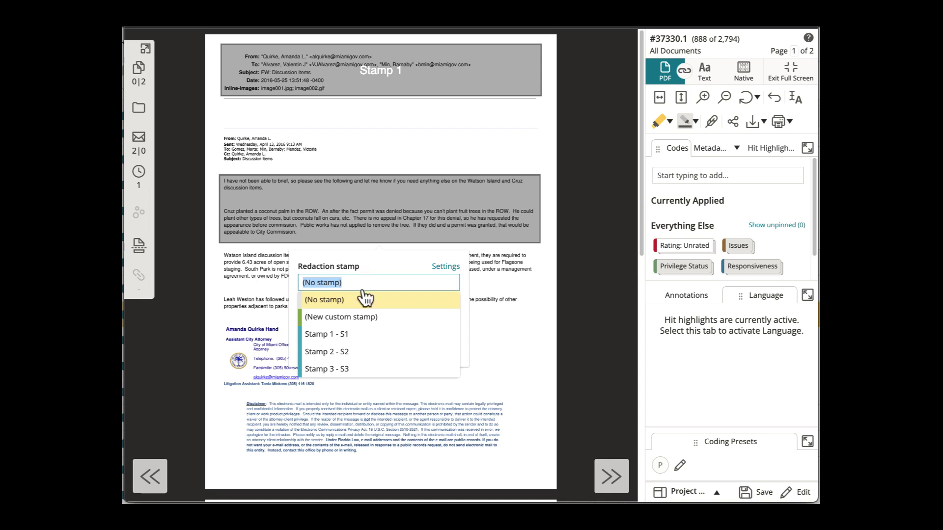
click(358, 319)
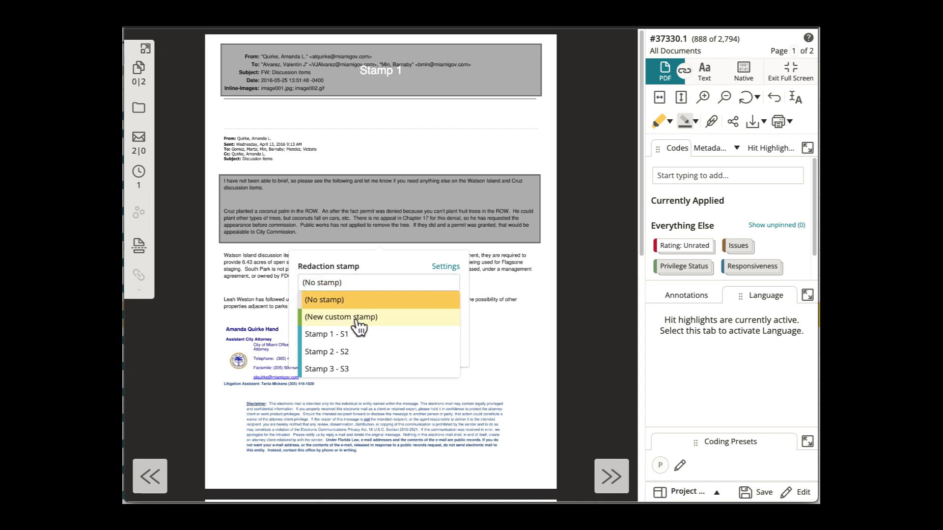
text(Stamp)
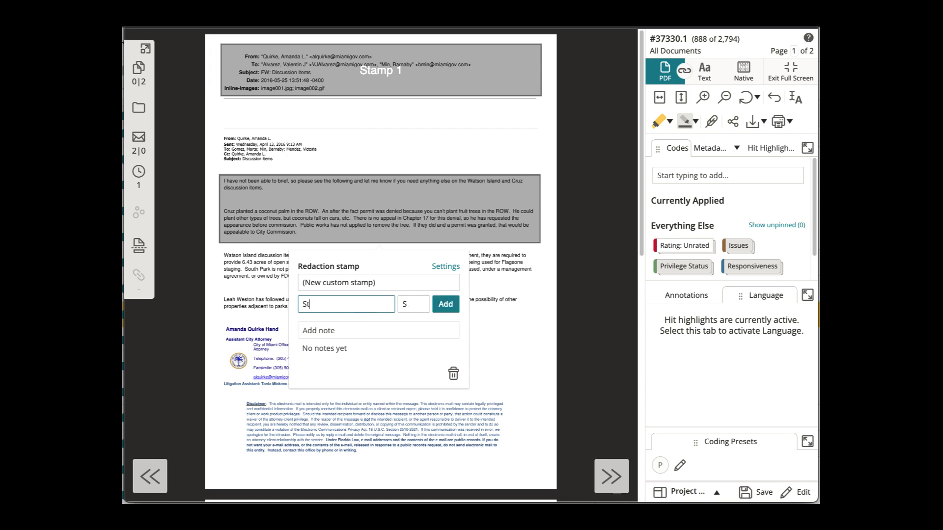
text( 4)
click(446, 305)
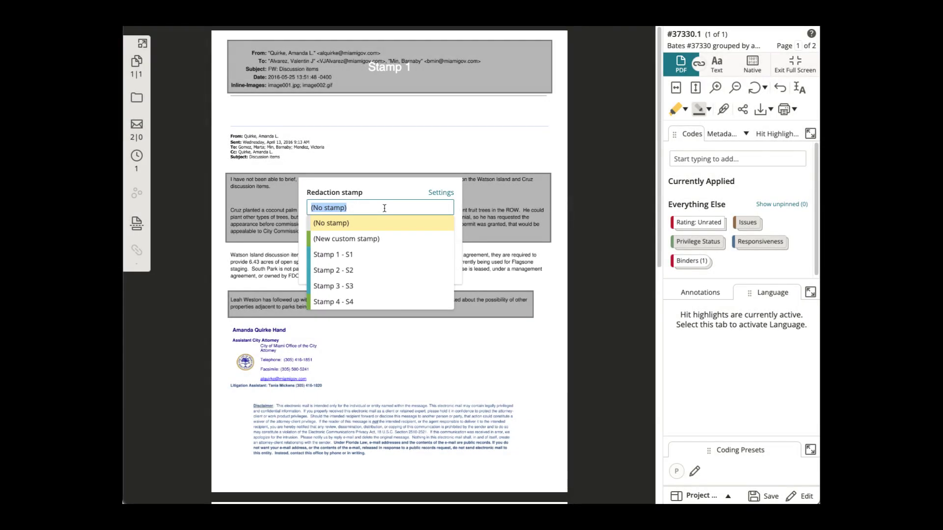
- Stamp the body redaction with Stamp 4 and inverse-redact all but the memo's first paragraph
click(373, 303)
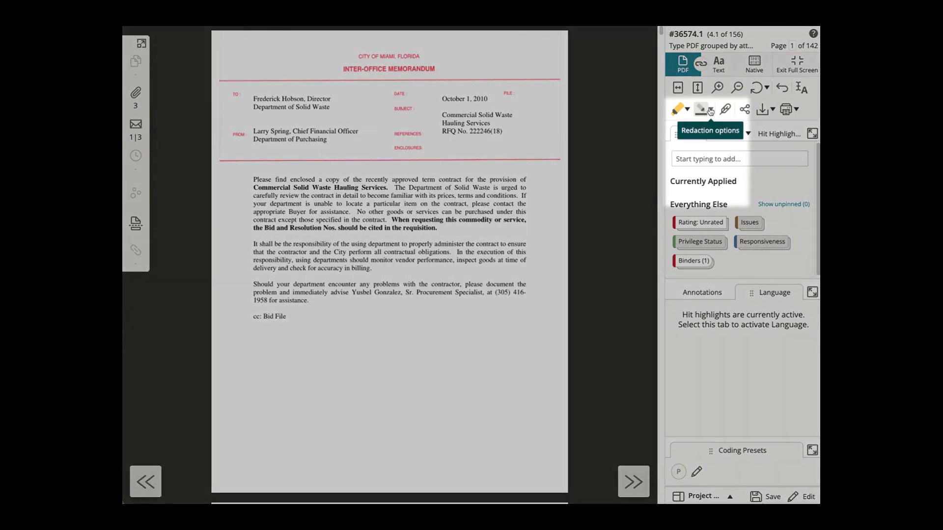
click(710, 112)
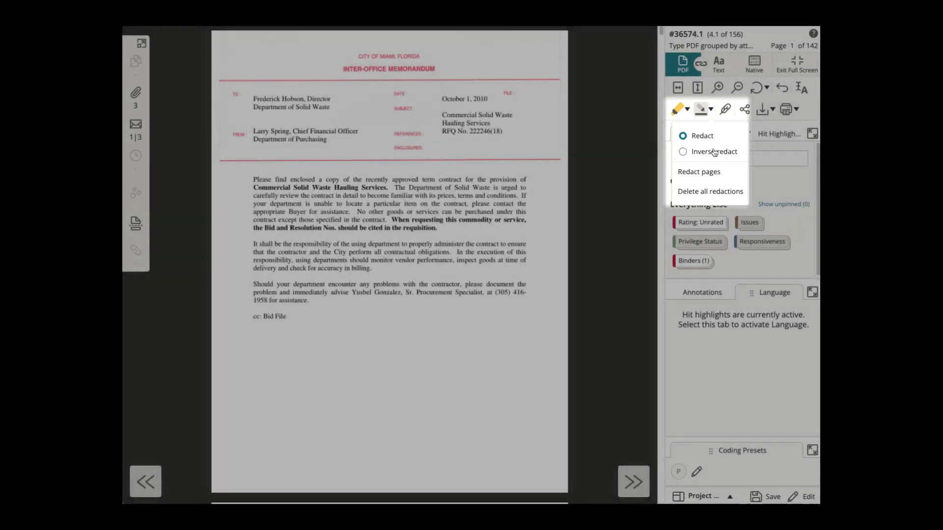
click(707, 151)
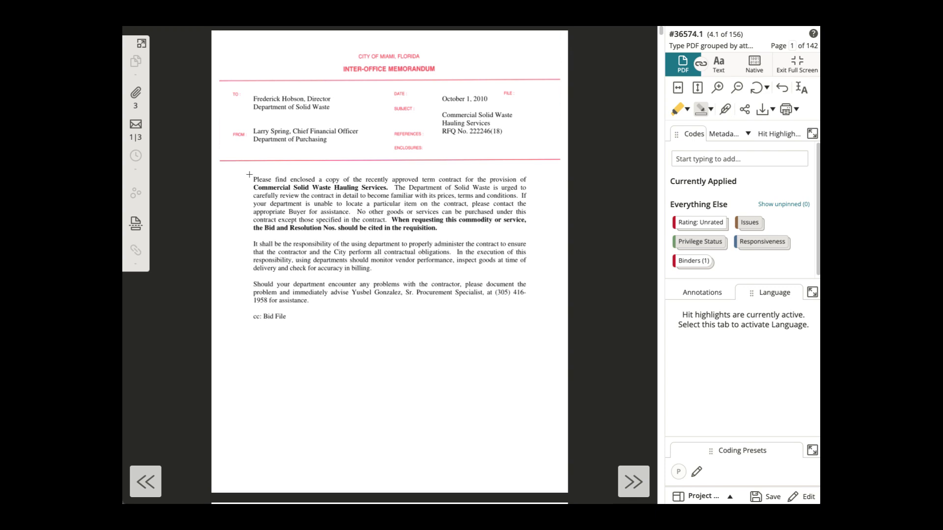
drag(250, 172, 535, 237)
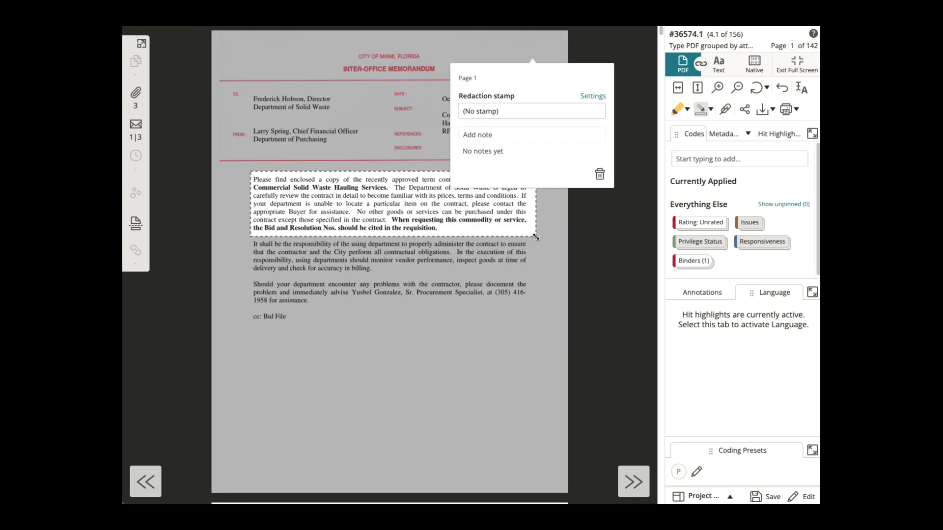
- Label the inverse redaction 'Stamp 4 - S4' and bring up the Redact pages options
click(515, 110)
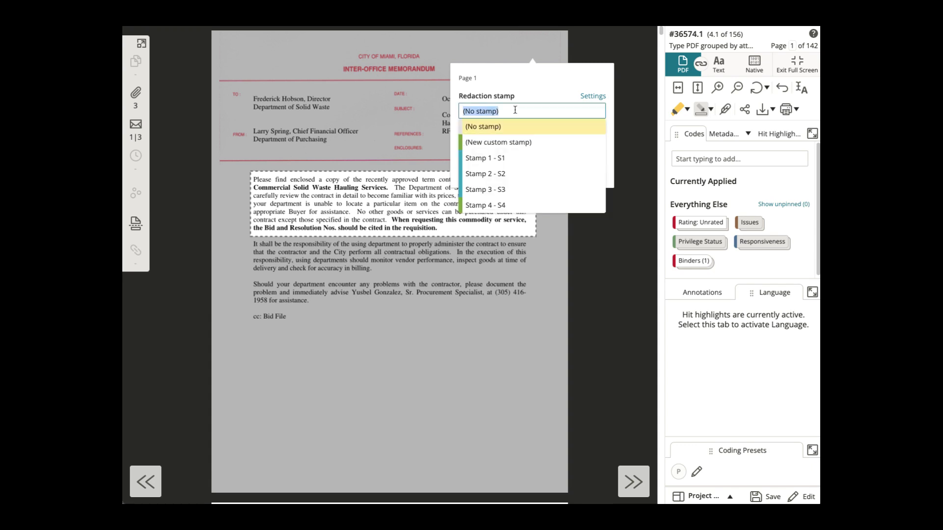
click(518, 211)
click(523, 310)
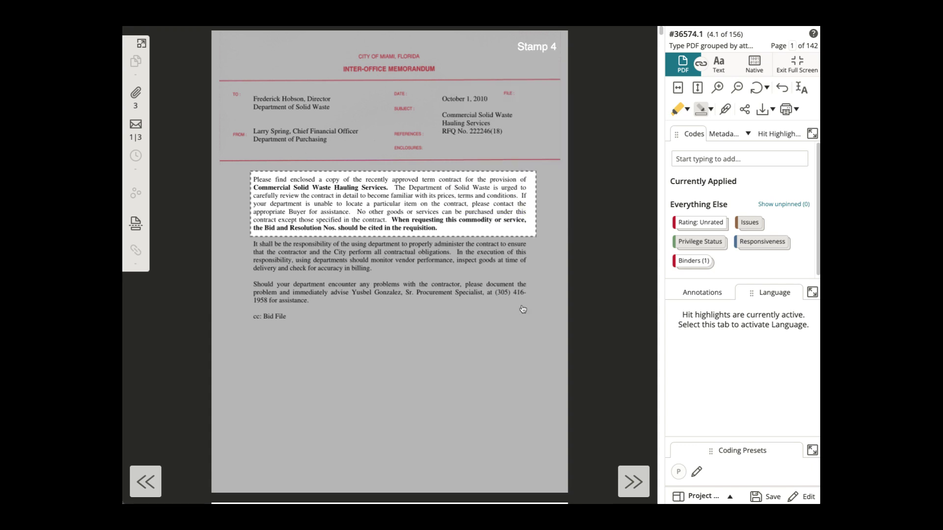
click(711, 111)
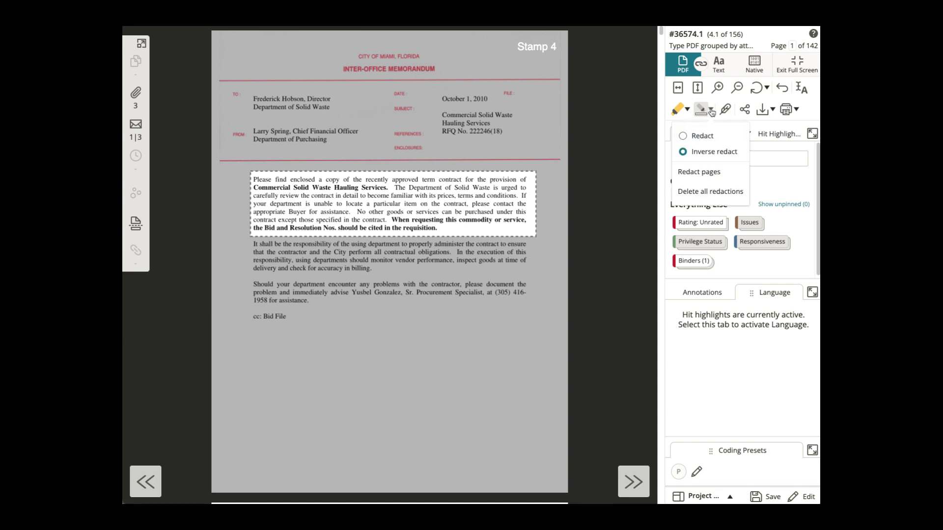
click(699, 172)
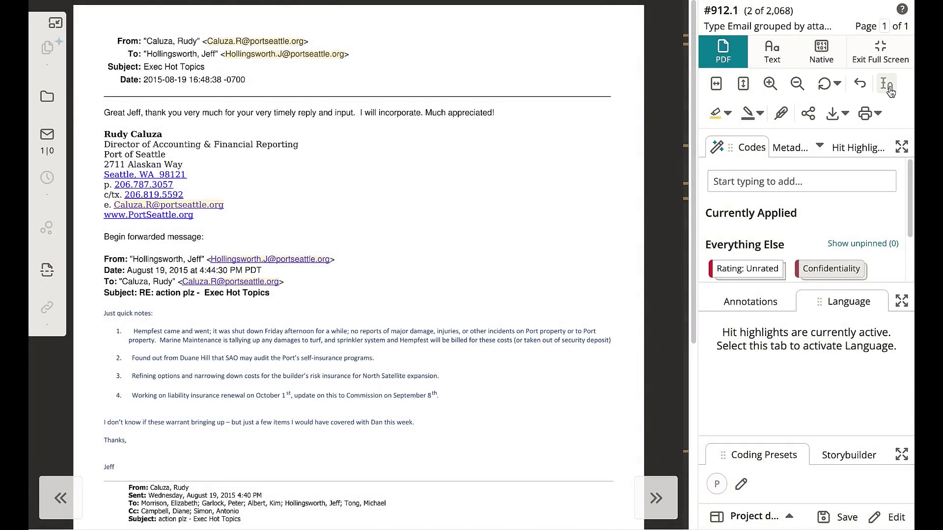
- Enable text selection and select the sender's email address in the signature
click(887, 85)
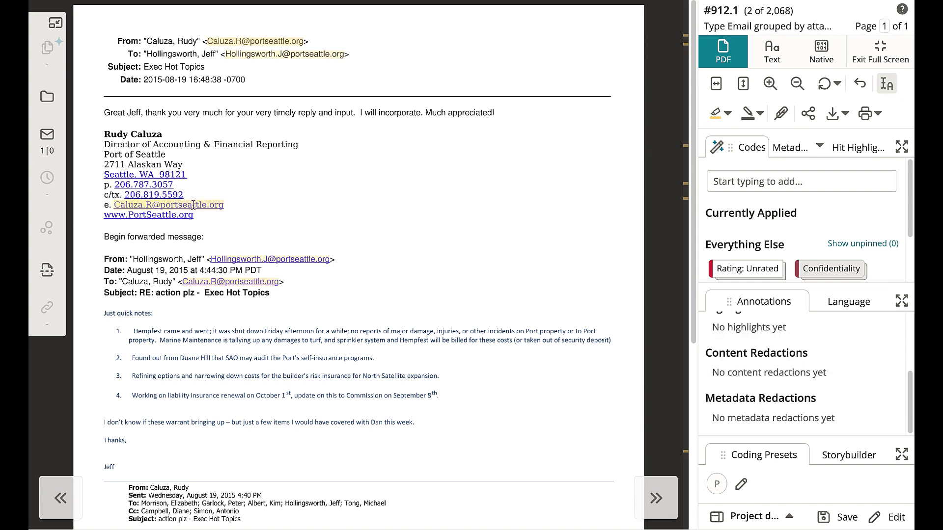
double_click(226, 205)
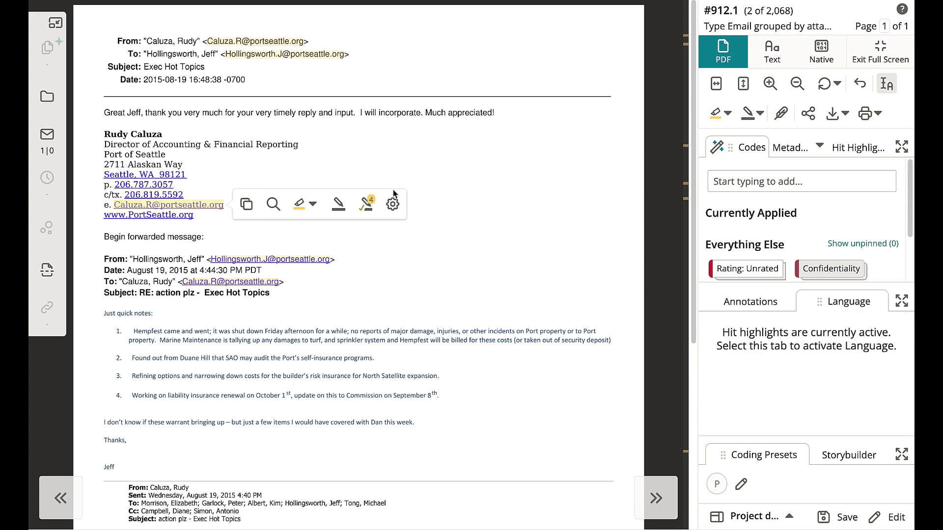
- Set PII redaction type to 'Redact username except first character' and redact all email-address hits
click(393, 206)
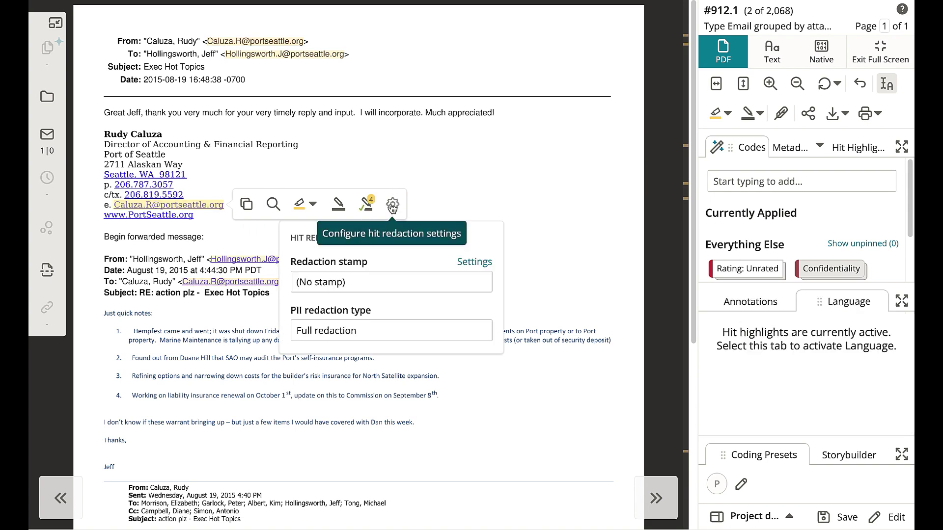
click(403, 330)
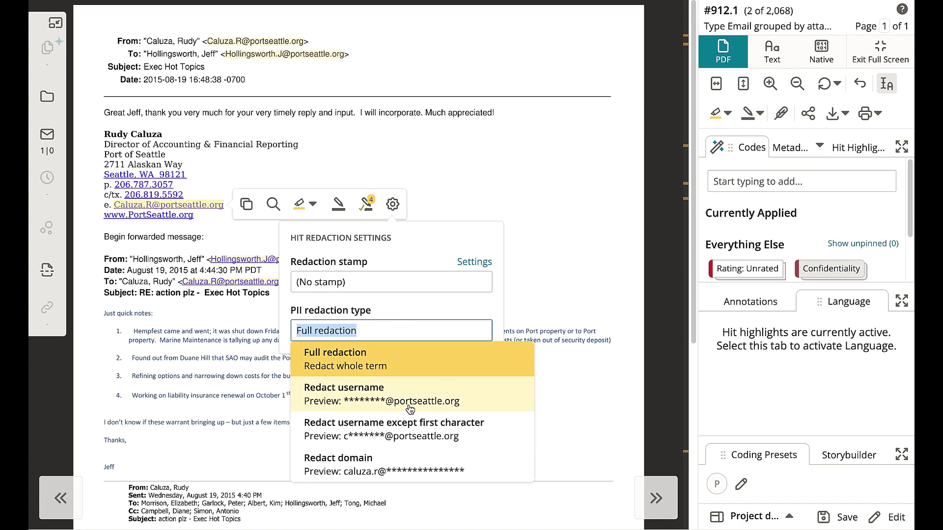
click(412, 434)
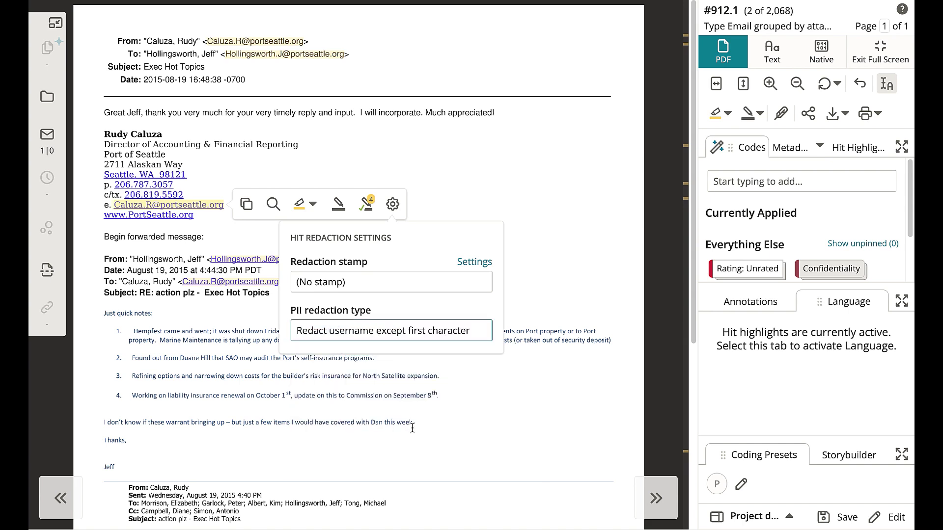
click(368, 204)
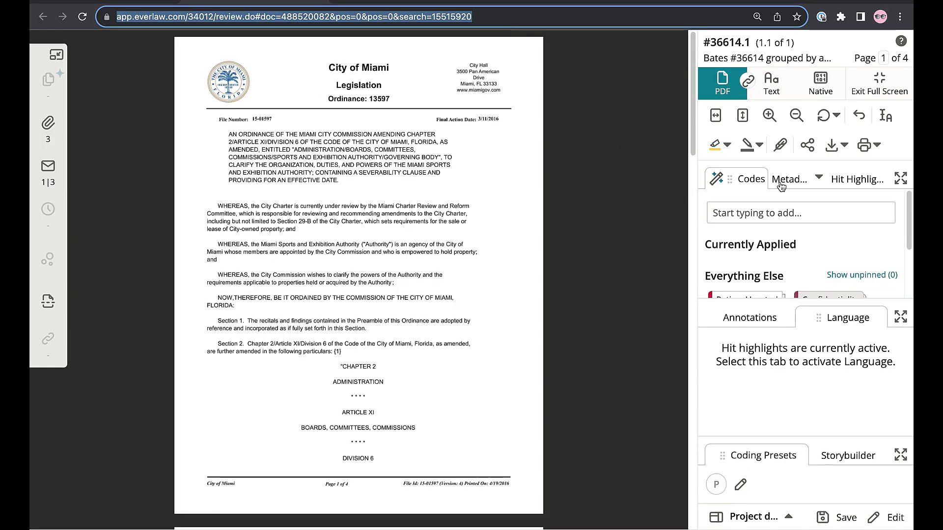
- Add 'whereas' as a custom hit term and redact all three of its instances
click(858, 185)
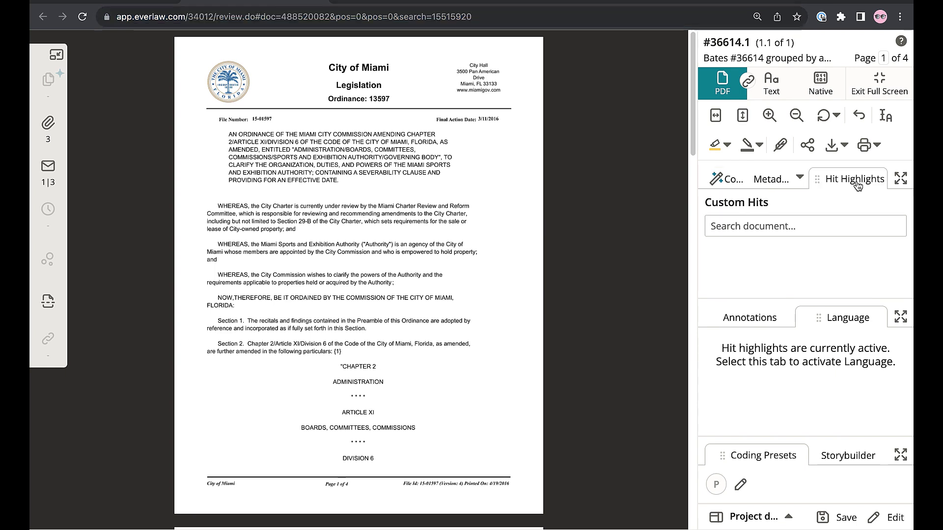
click(854, 225)
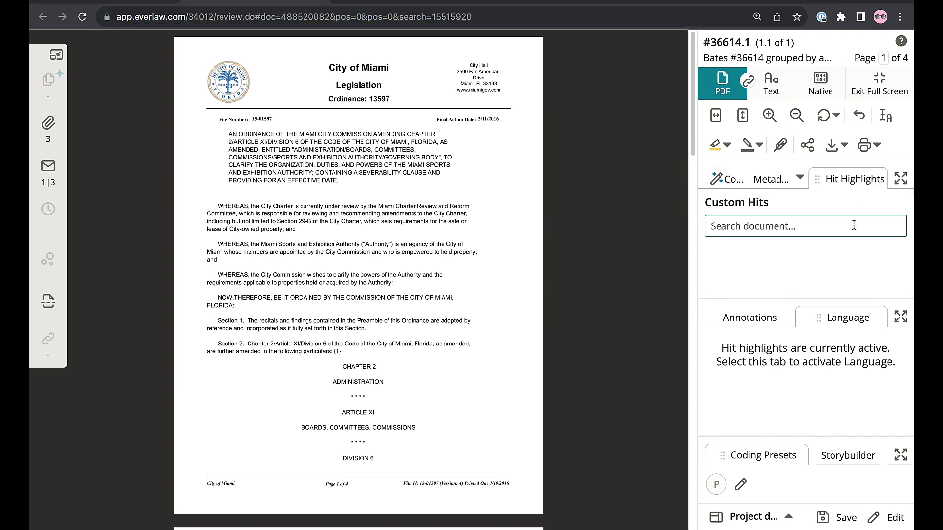
click(853, 225)
text(whereas)
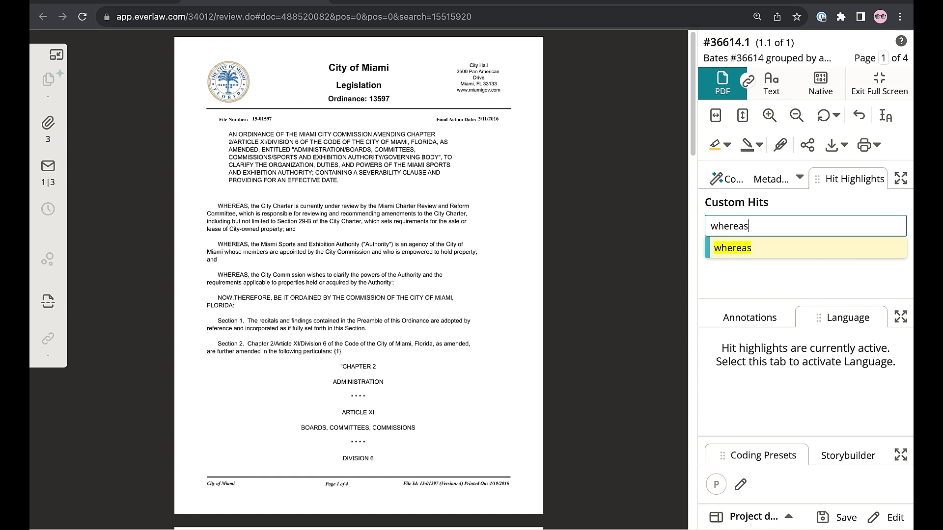
key(Return)
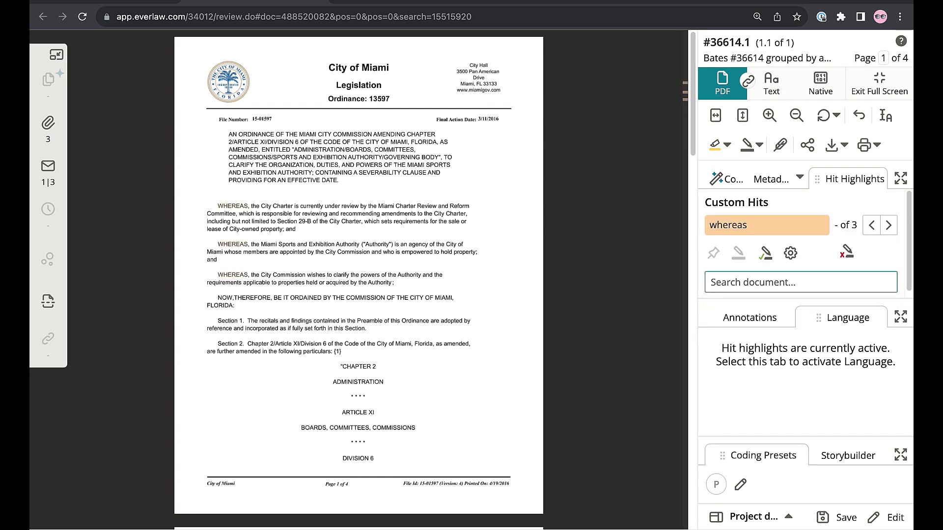
click(888, 225)
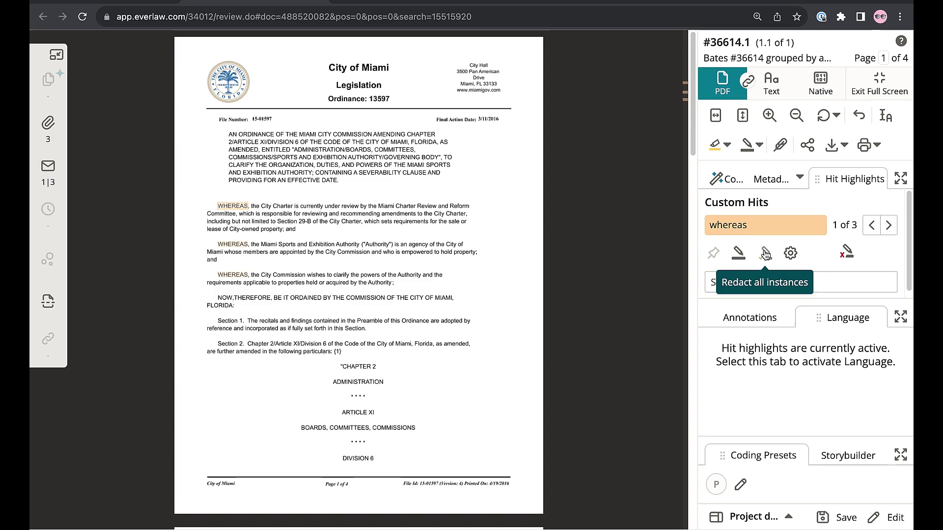
click(766, 254)
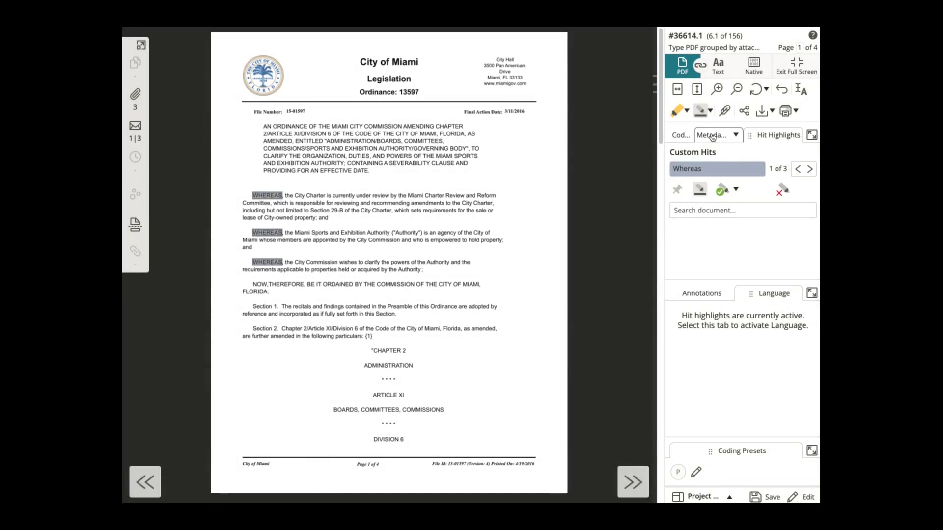
- In the Metadata tab, redact the All Custodians value 'City of Miami' and stamp it 'Stamp 1 - S1'
click(712, 137)
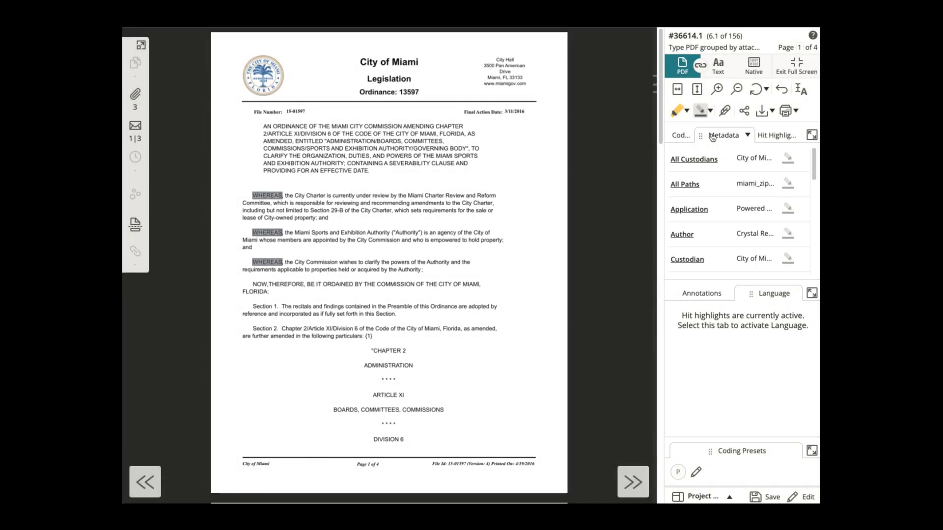
click(790, 159)
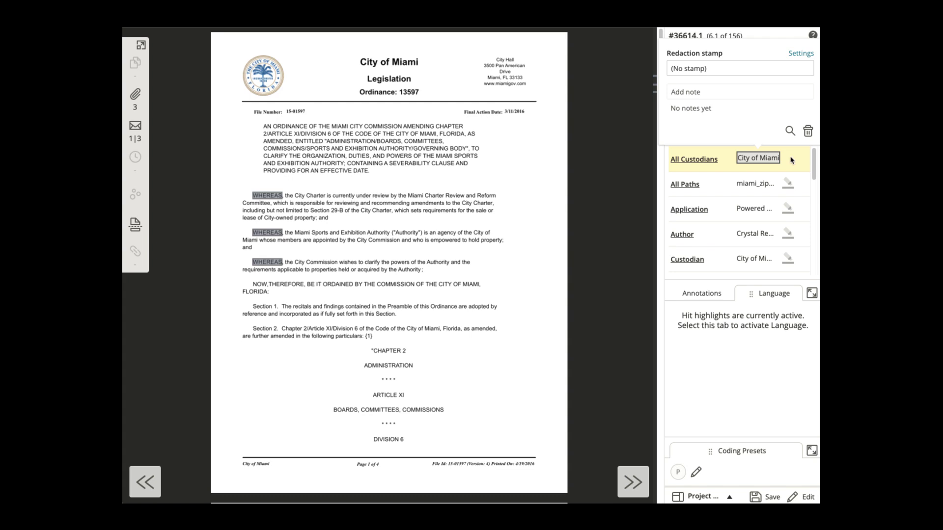
click(727, 69)
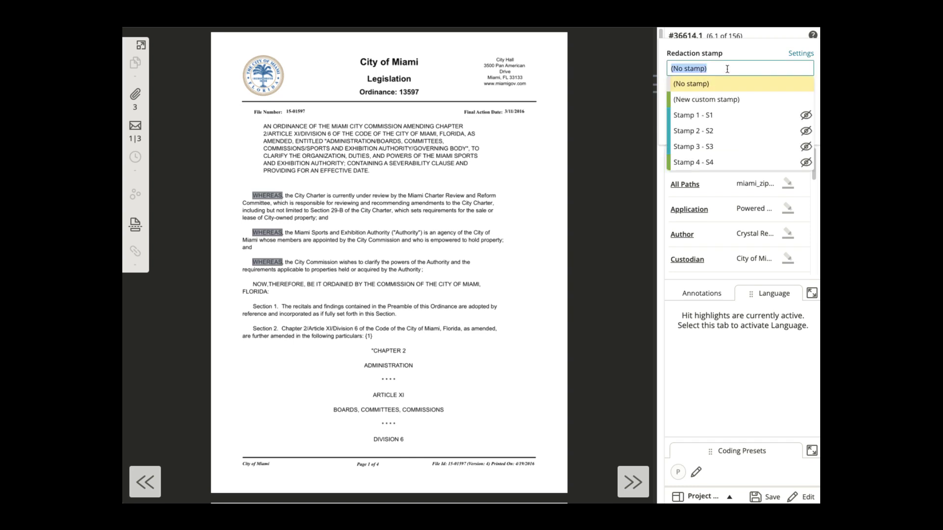
click(708, 116)
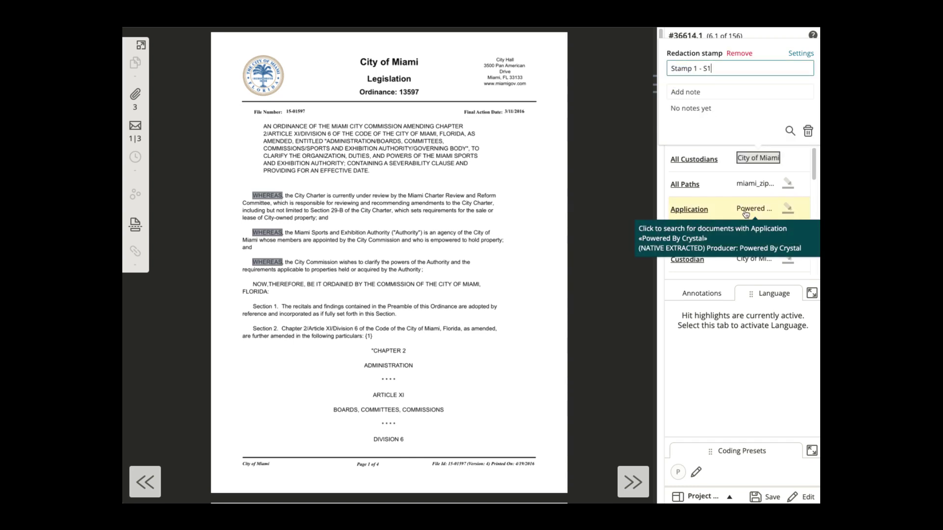
click(775, 293)
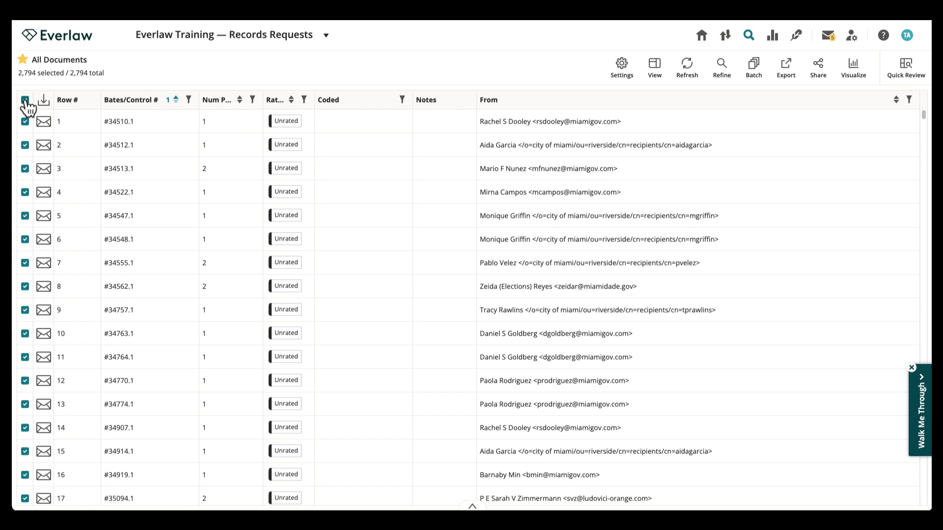
- Select only rows 1 through 9 in the results table and start Batch > Redact
click(25, 100)
click(25, 122)
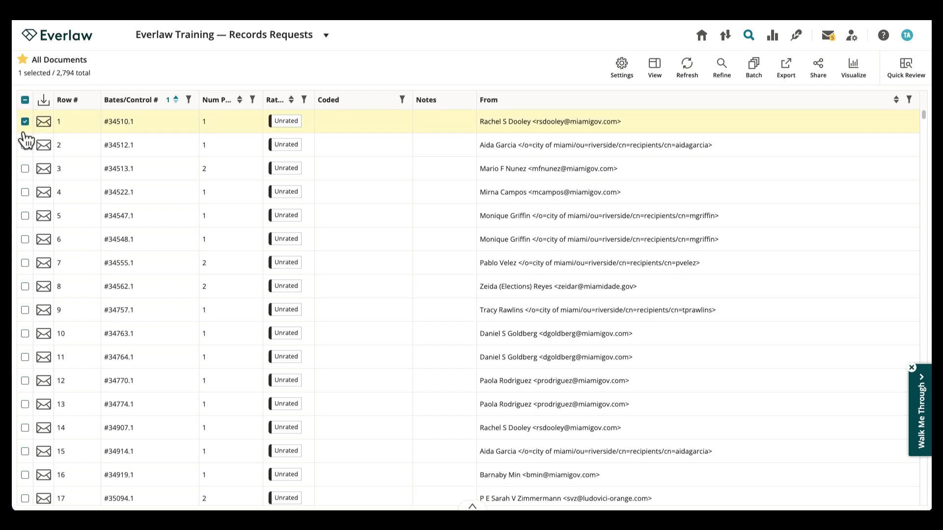
shift+click(25, 310)
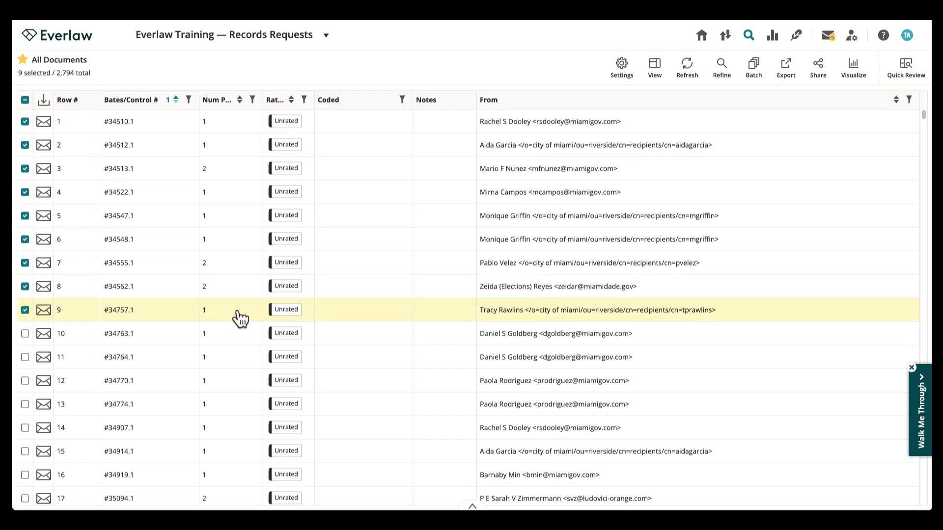
click(755, 73)
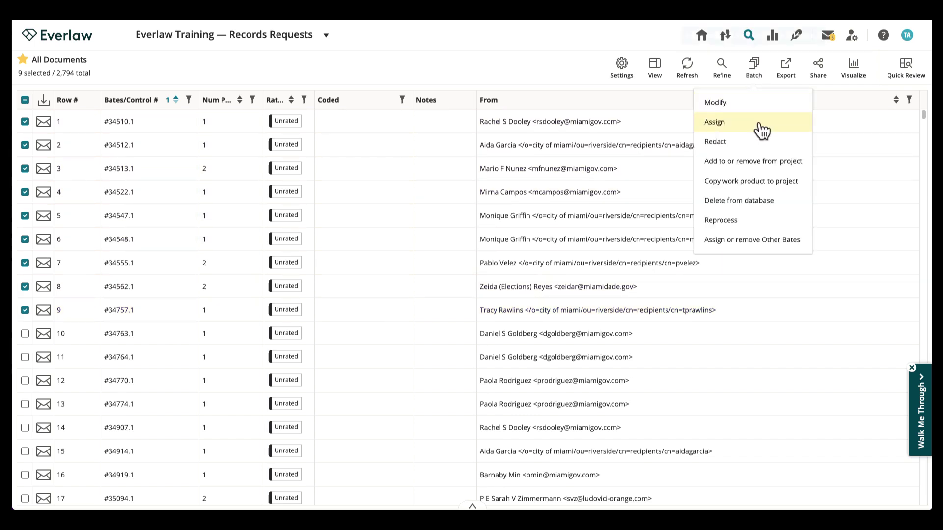
click(754, 143)
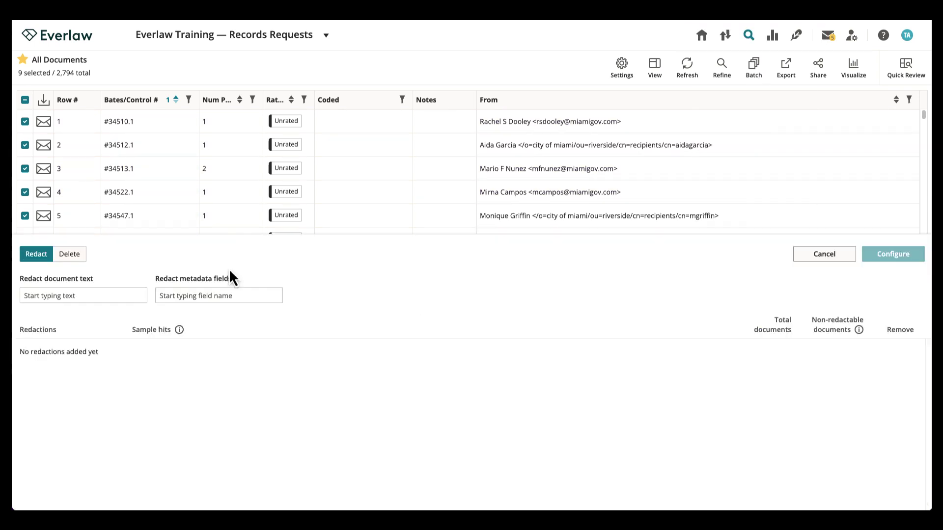
- Add the text 'when' as a batch document-text redaction
click(105, 296)
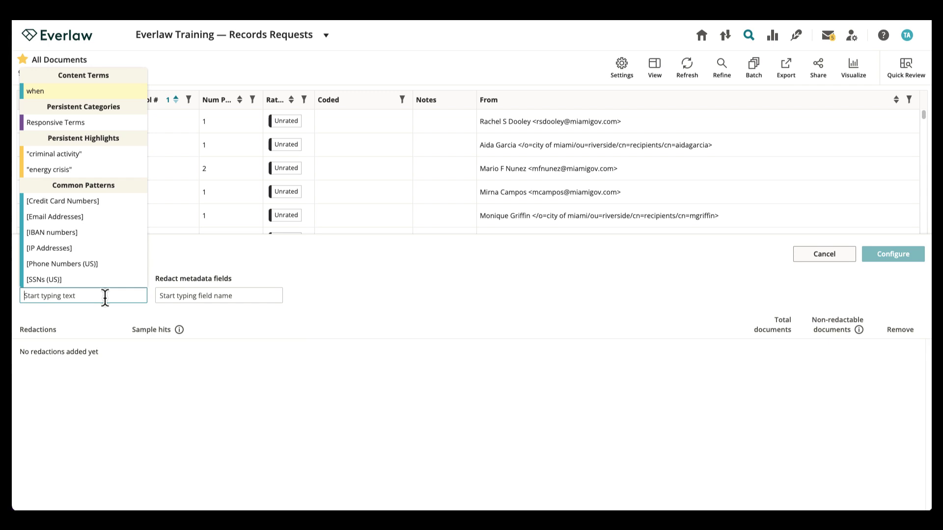
text(when)
key(Return)
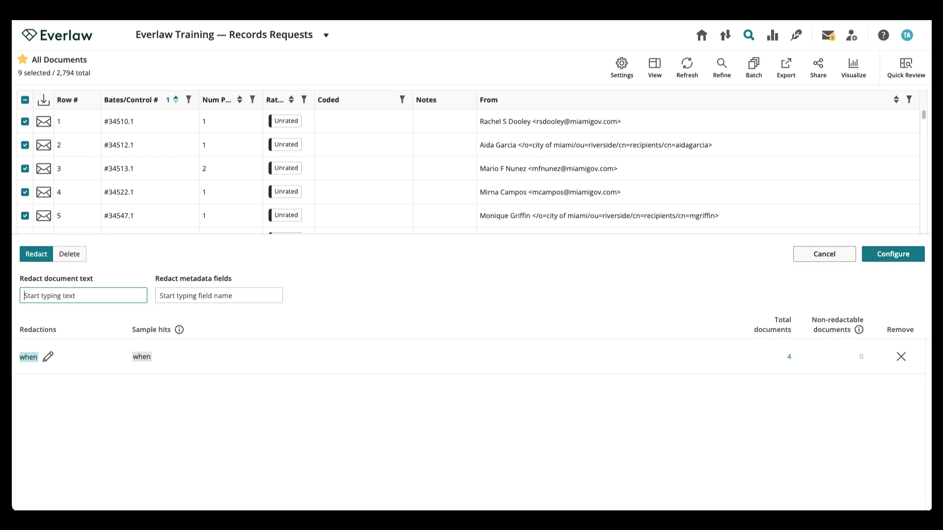
- Add the From metadata field as a batch metadata redaction
click(169, 296)
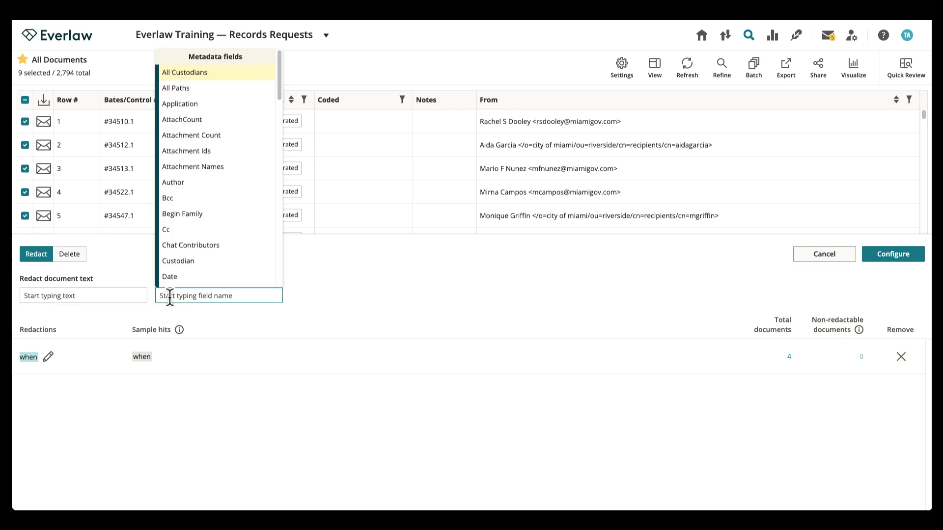
text(from)
key(Return)
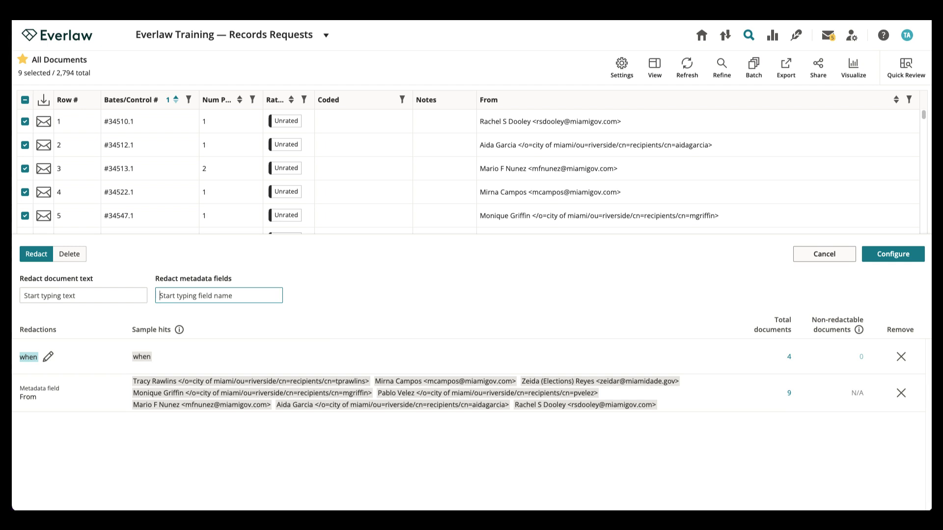
mouse_move(859, 331)
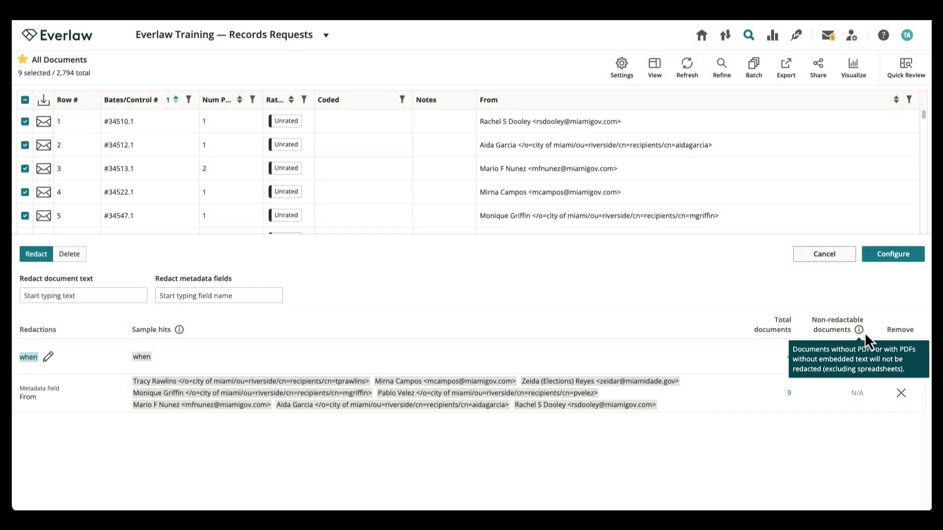
- Batch-redact the nine documents with stamp 'Financial Information - FI' and note 'same stamp and note applied to all'
click(898, 254)
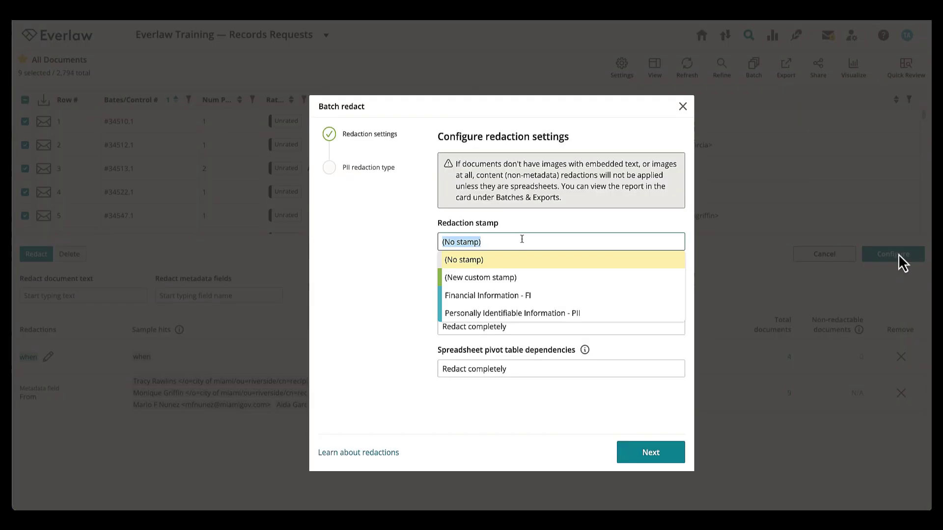
click(517, 297)
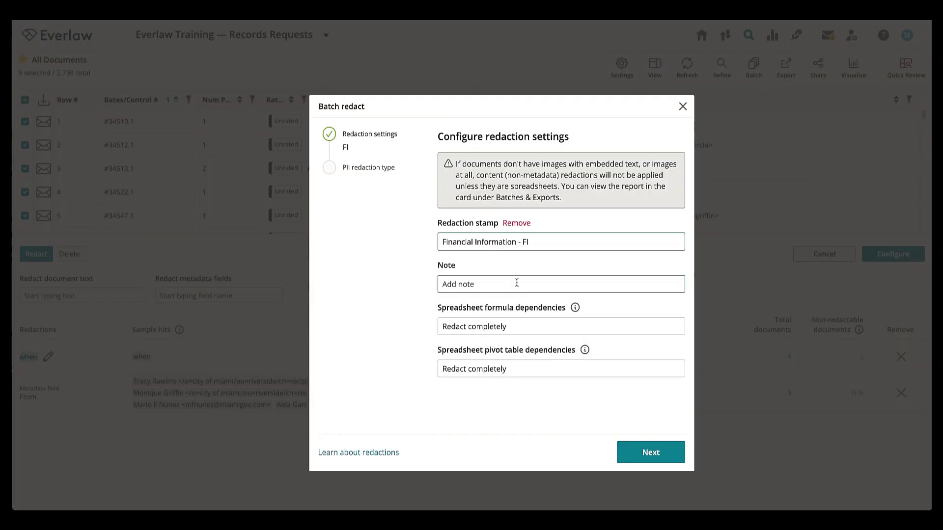
click(516, 285)
text(same st)
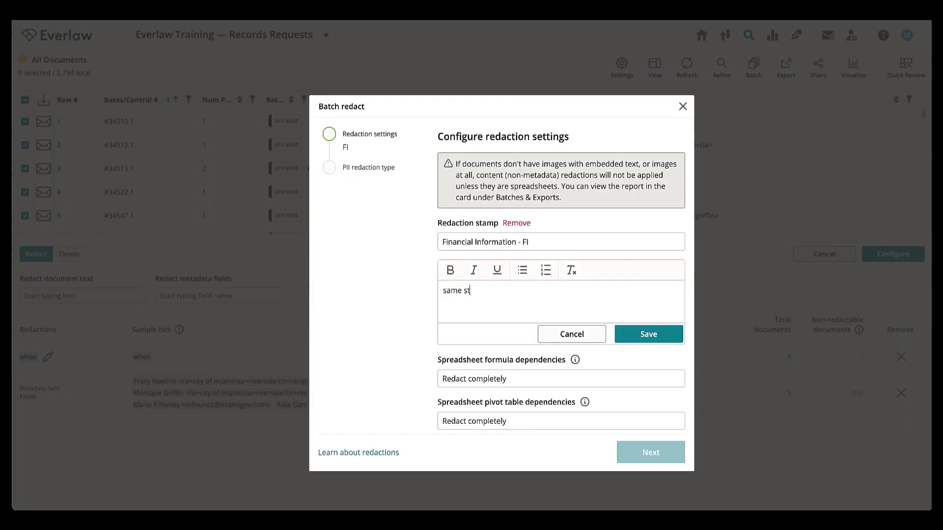
text(amp and note applied to all)
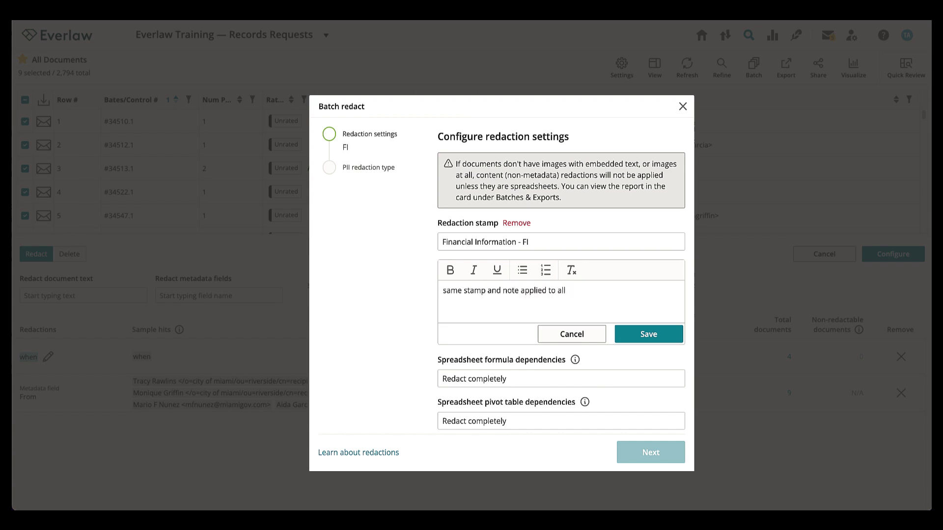
click(654, 333)
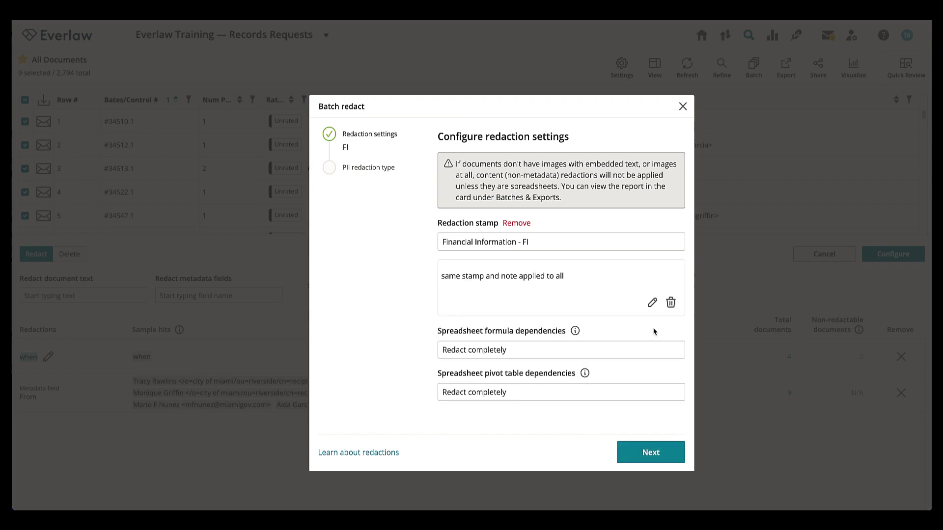
click(663, 454)
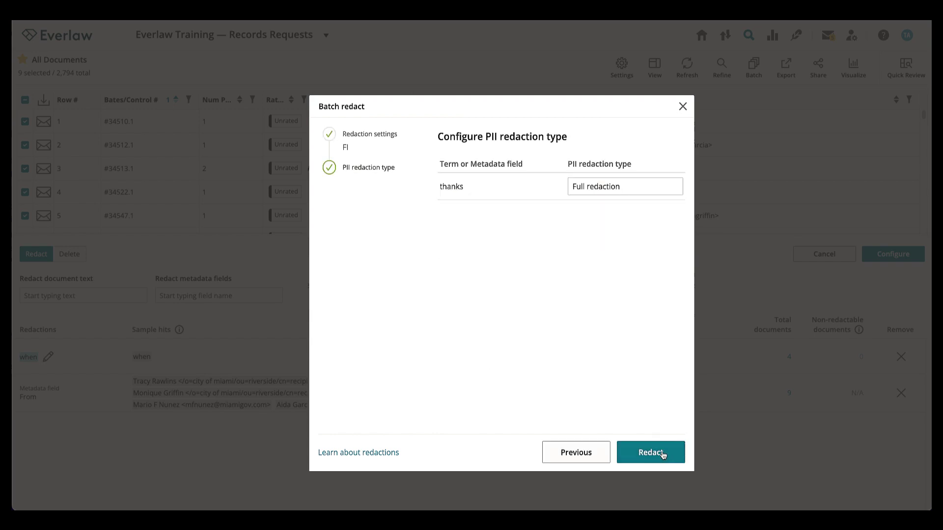
click(651, 452)
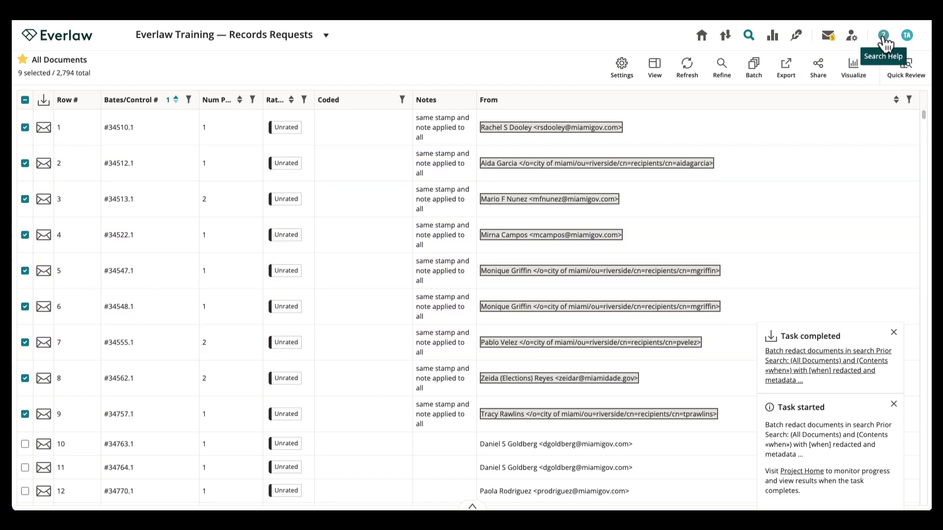
- Bring up the help resources panel listing help topics and videos
click(883, 36)
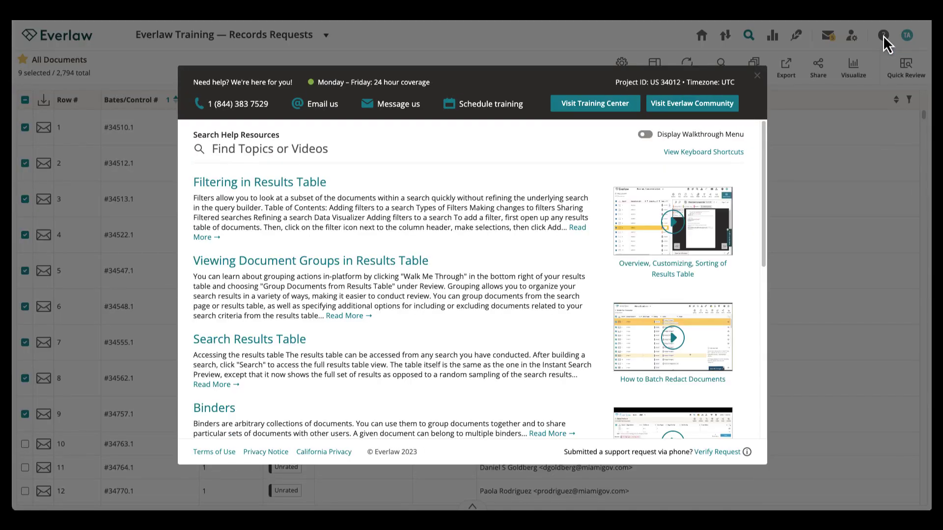